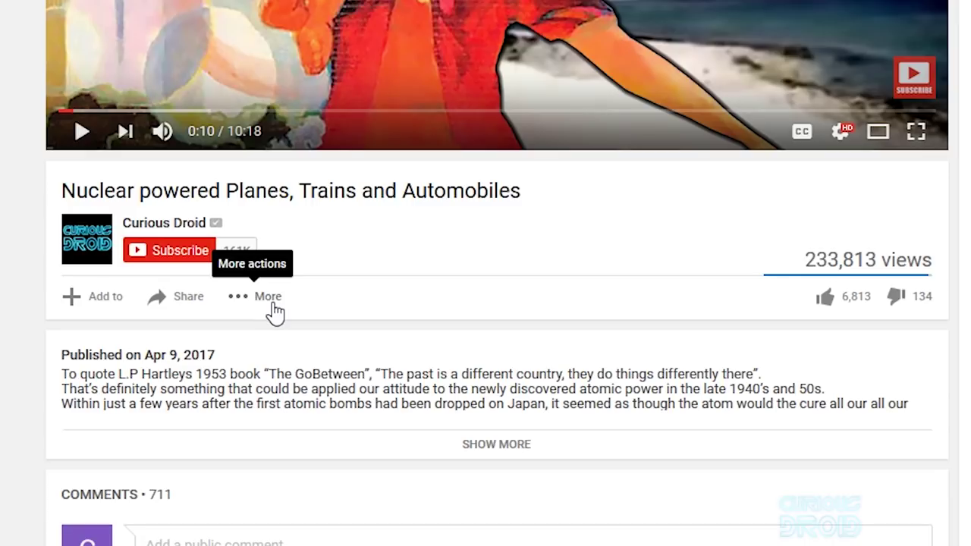
# Open the video's English (UK) to English translation editor, play it, and check the Locked title and subtitle labels
pyautogui.click(275, 310)
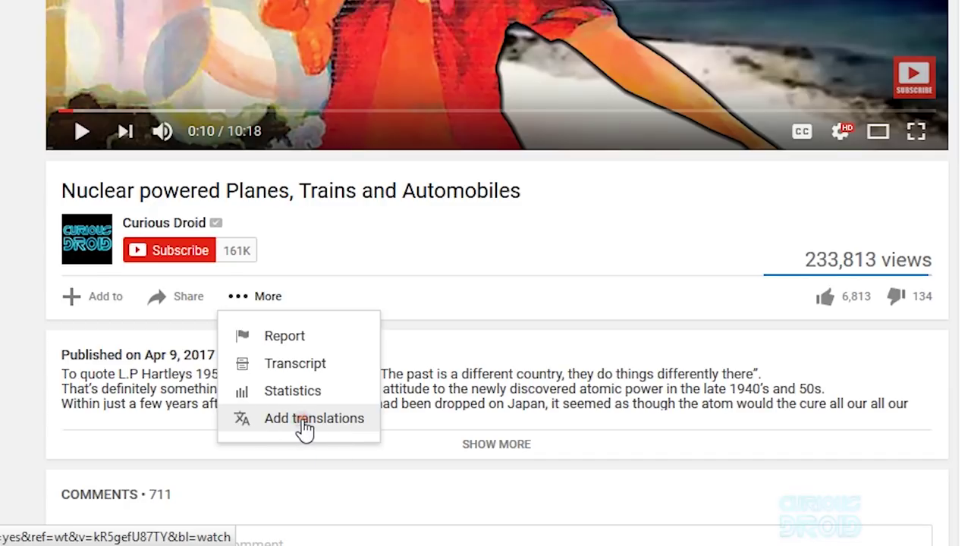
pyautogui.click(303, 422)
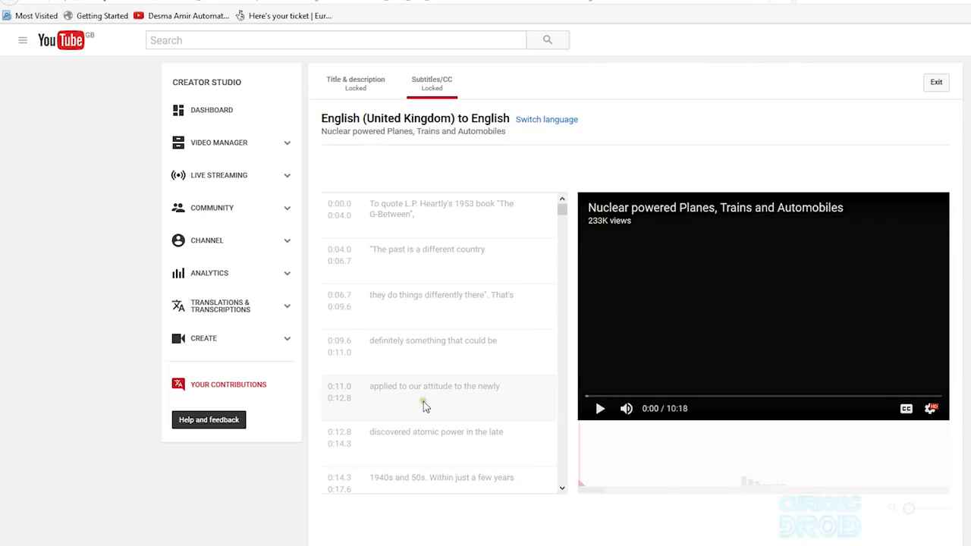
pyautogui.click(599, 408)
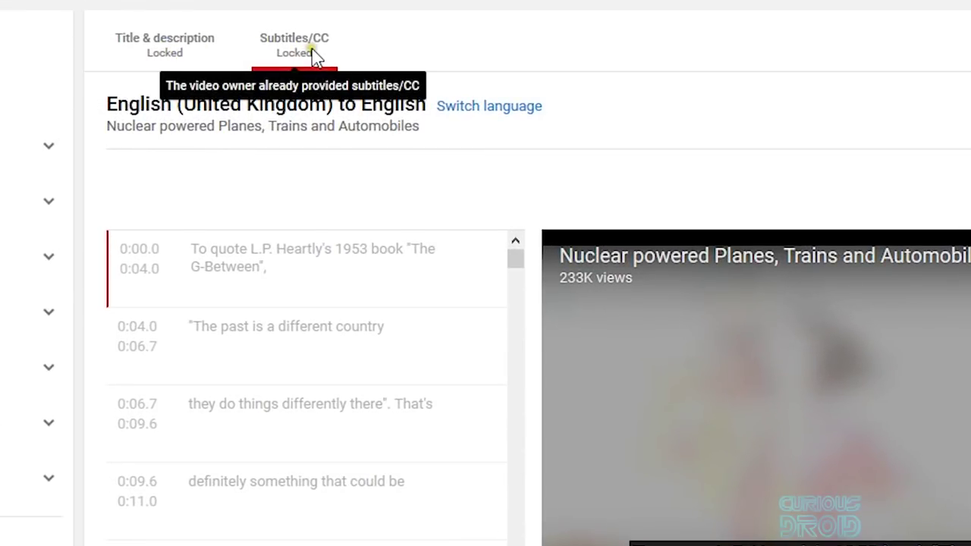
pyautogui.click(476, 63)
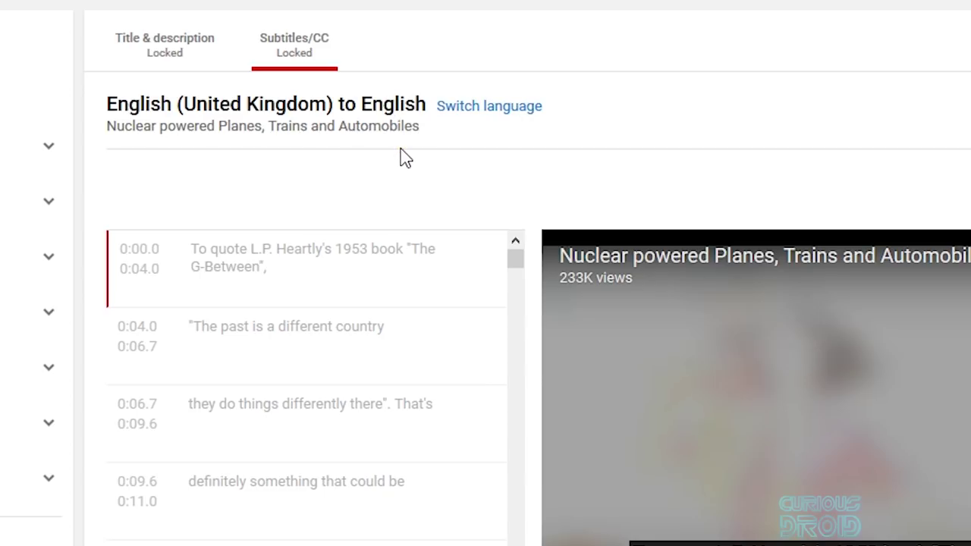
pyautogui.moveTo(165, 68)
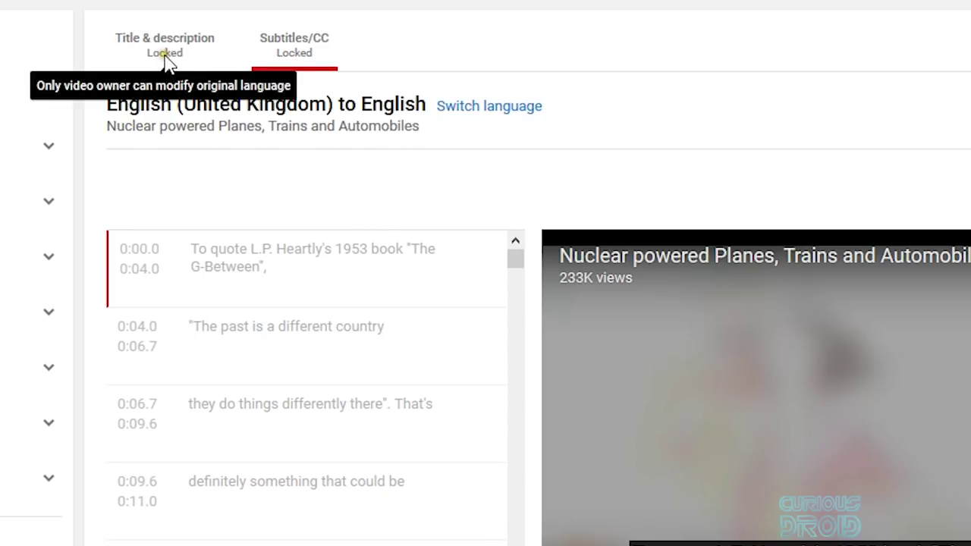
pyautogui.moveTo(275, 53)
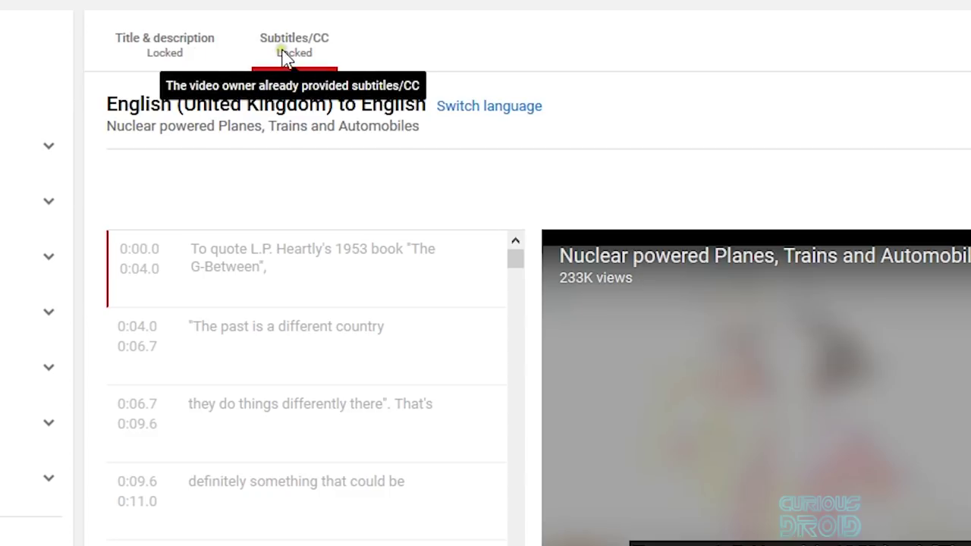
# Change the translation target language to Spanish (United States) by searching 's' in the language list
pyautogui.click(485, 113)
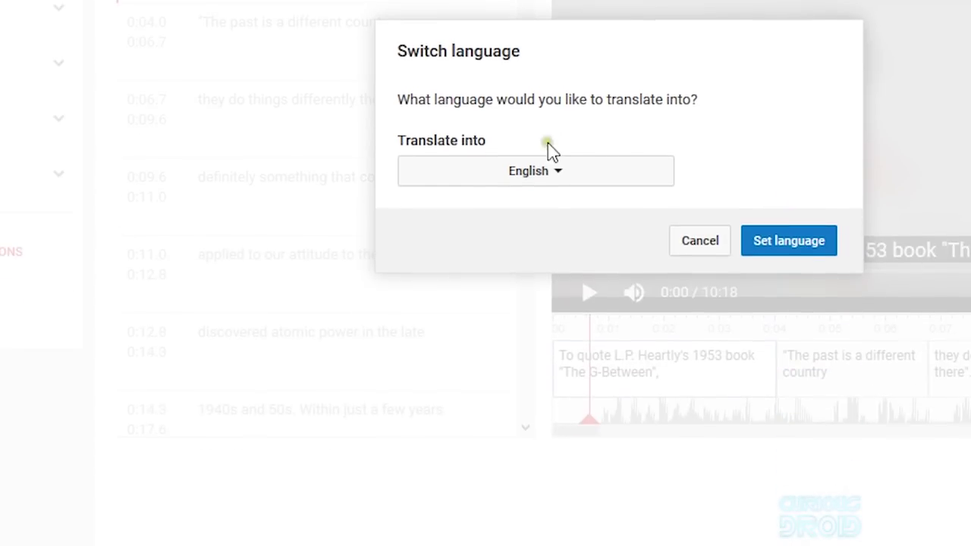
pyautogui.click(544, 171)
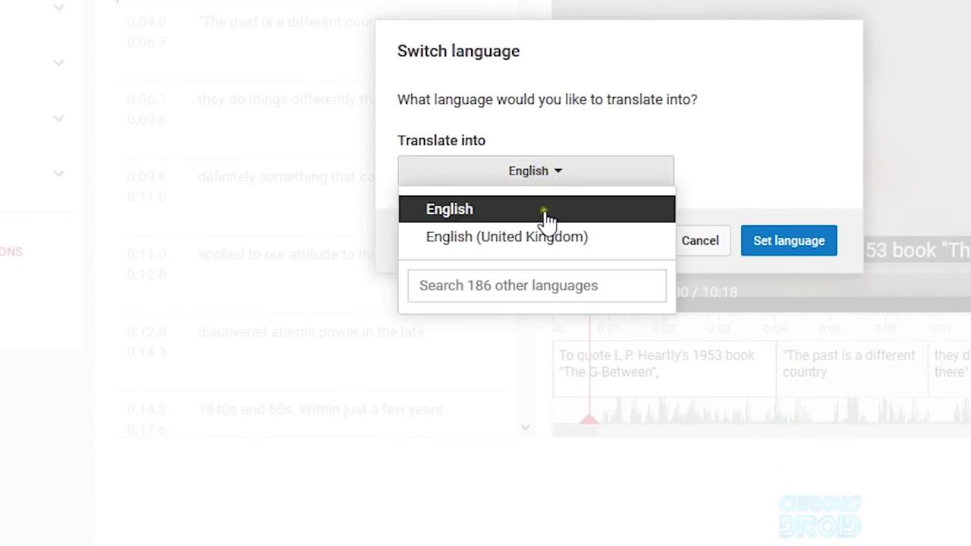
pyautogui.click(550, 289)
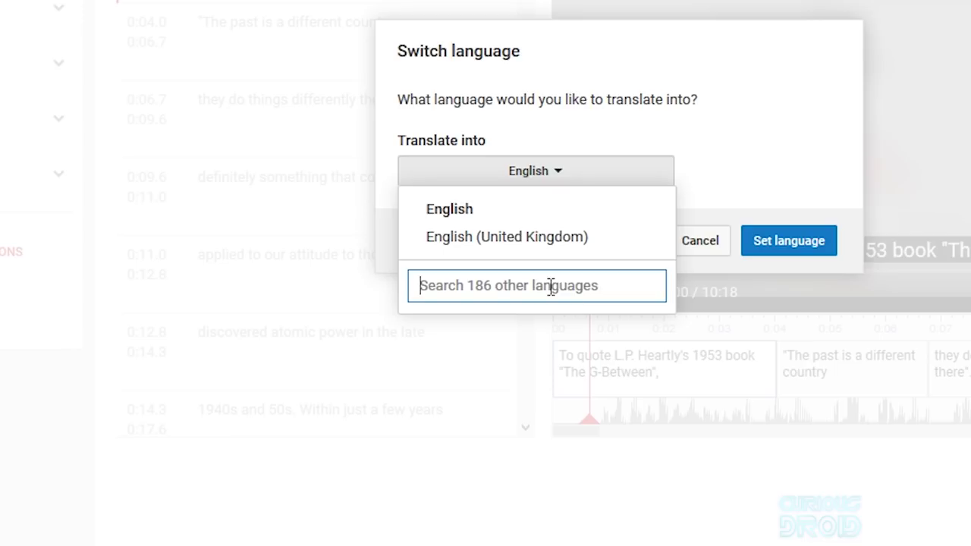
pyautogui.write('d')
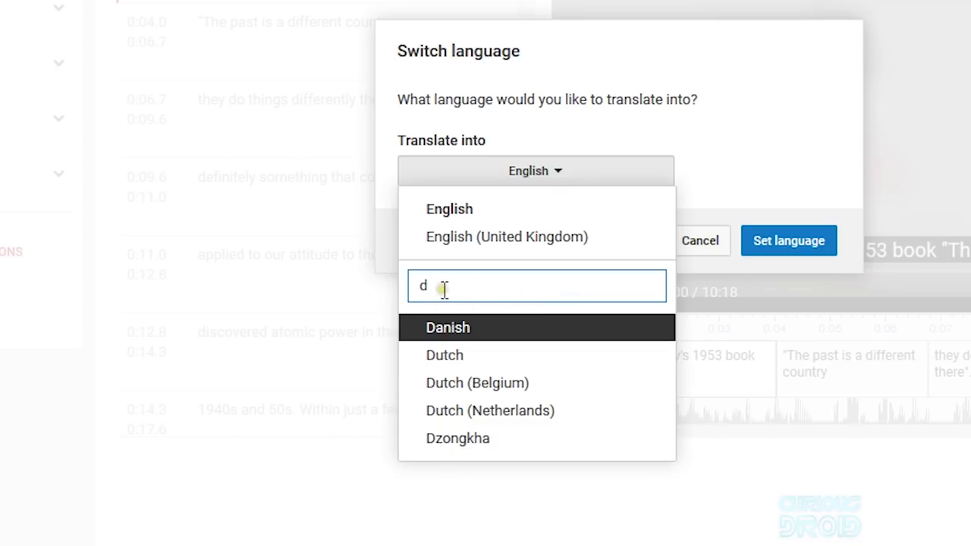
pyautogui.moveTo(440, 285); pyautogui.dragTo(394, 292)
pyautogui.press('BackSpace')
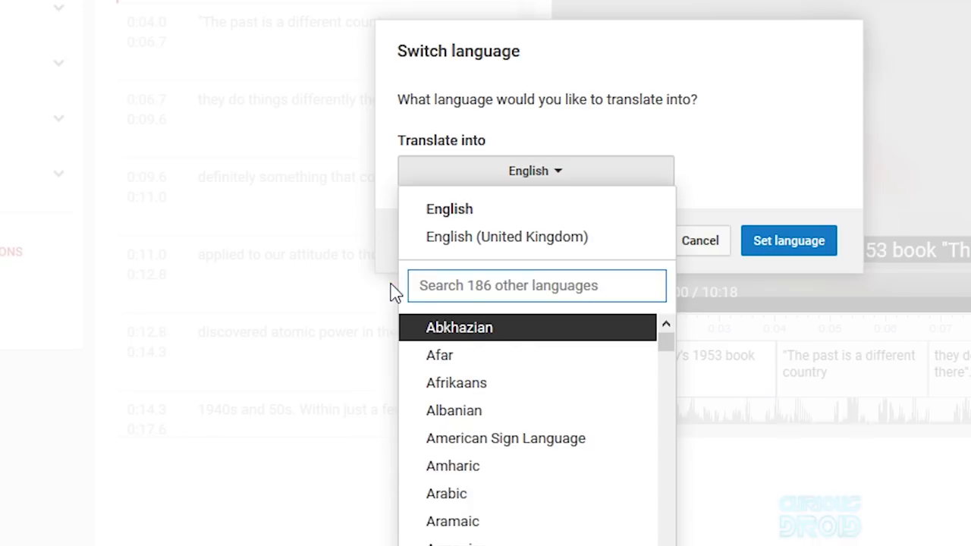
pyautogui.write('s')
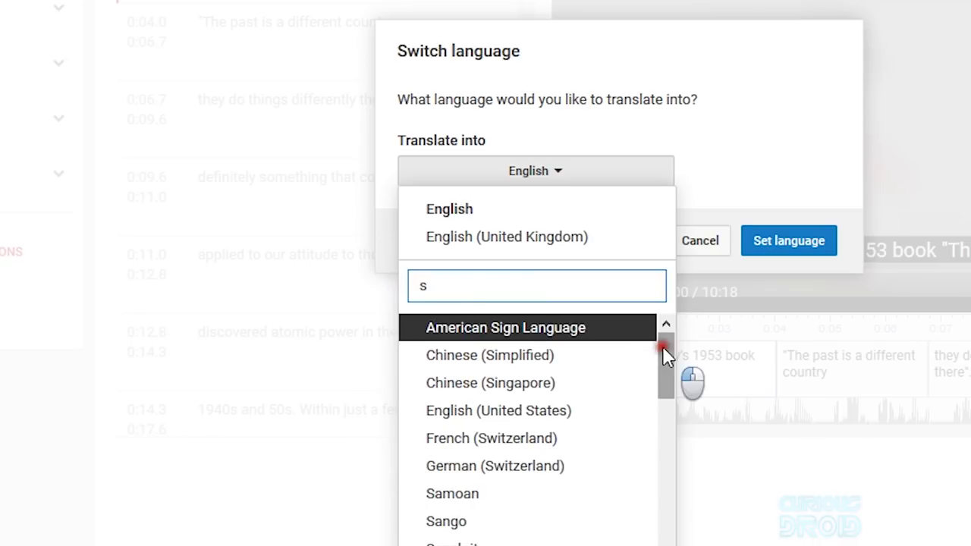
pyautogui.moveTo(662, 346); pyautogui.dragTo(685, 531)
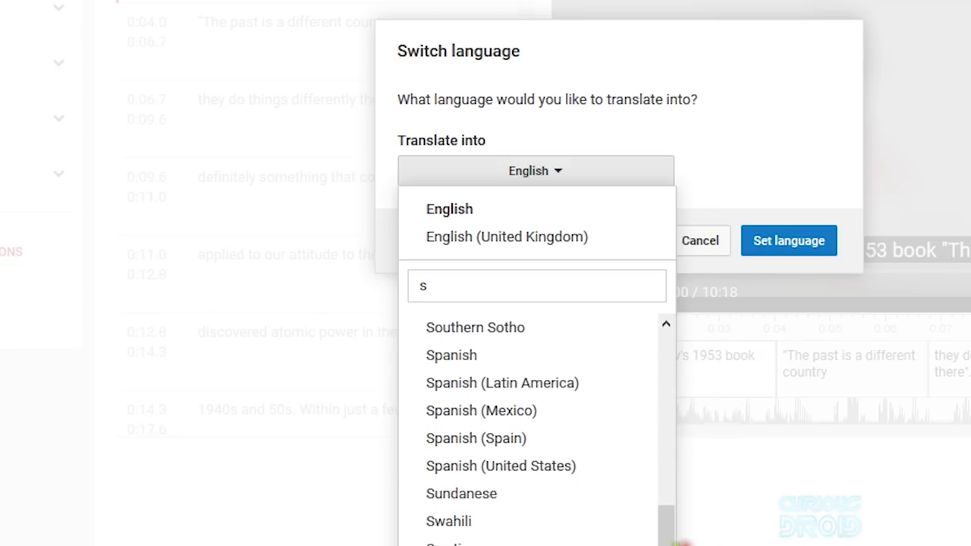
pyautogui.click(507, 470)
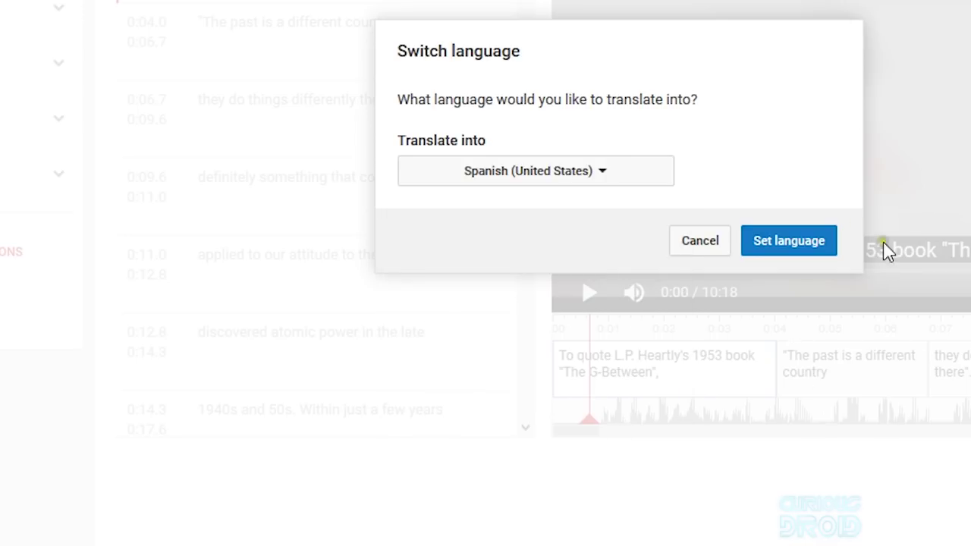
pyautogui.click(789, 241)
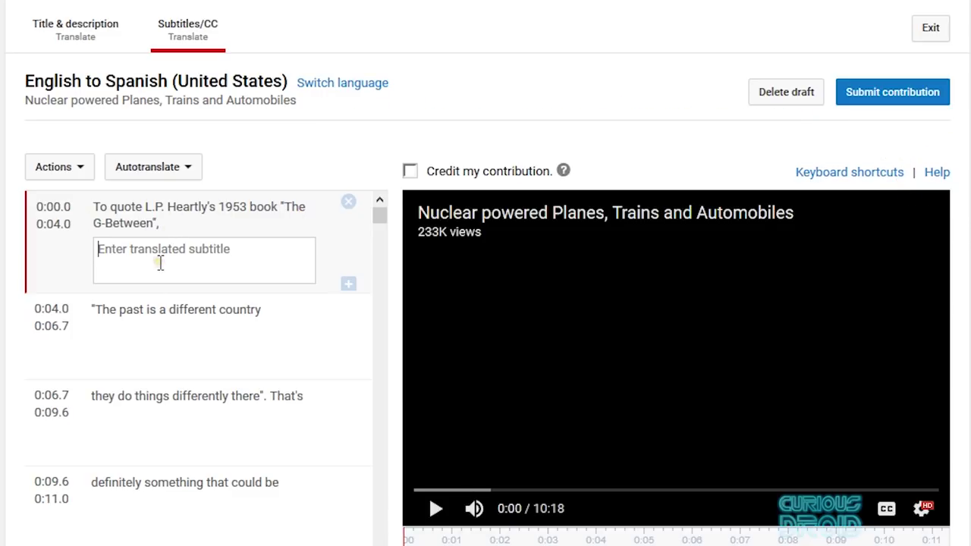
# Type placeholder text into the first caption's Spanish translation box, then delete it all
pyautogui.click(176, 370)
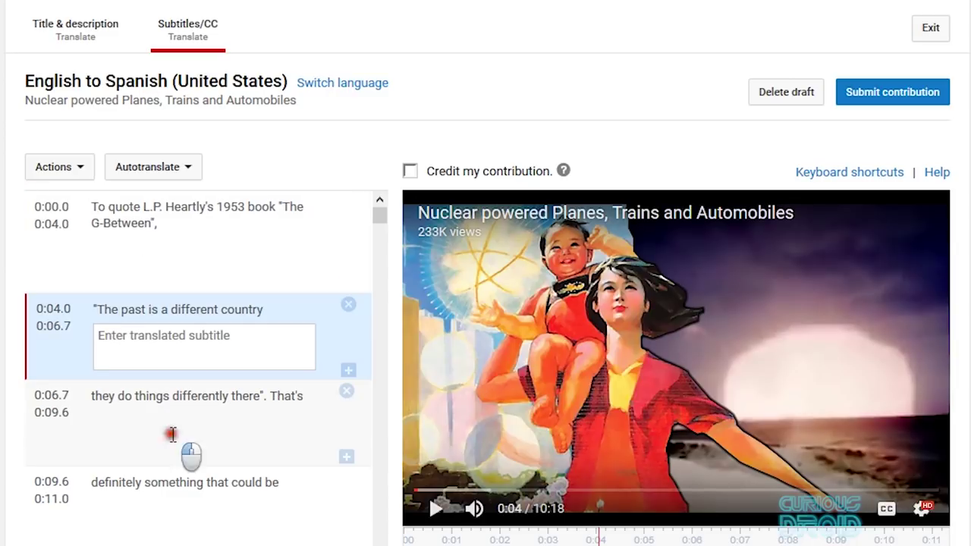
pyautogui.click(173, 434)
pyautogui.click(152, 253)
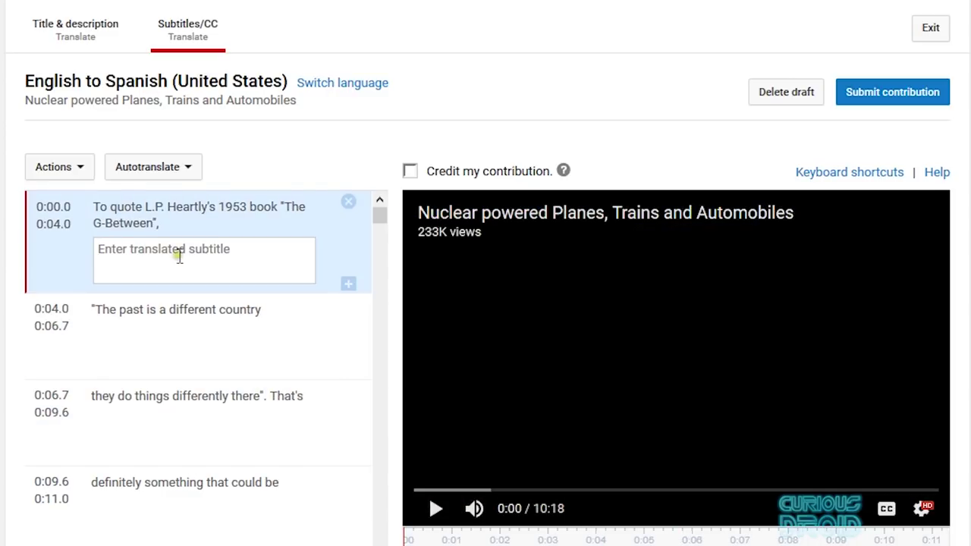
pyautogui.write('hhgh')
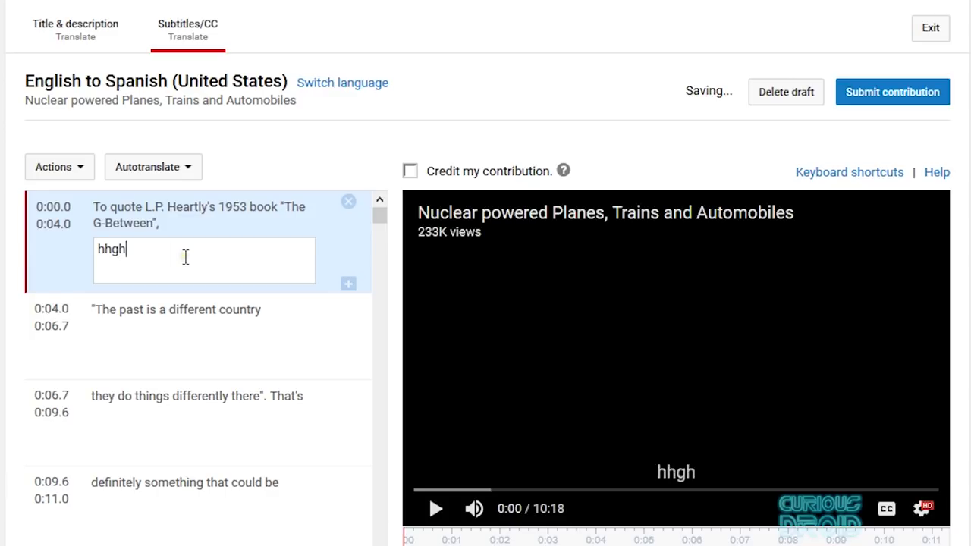
pyautogui.write('fg b dfhfh fh fh fhfh fd')
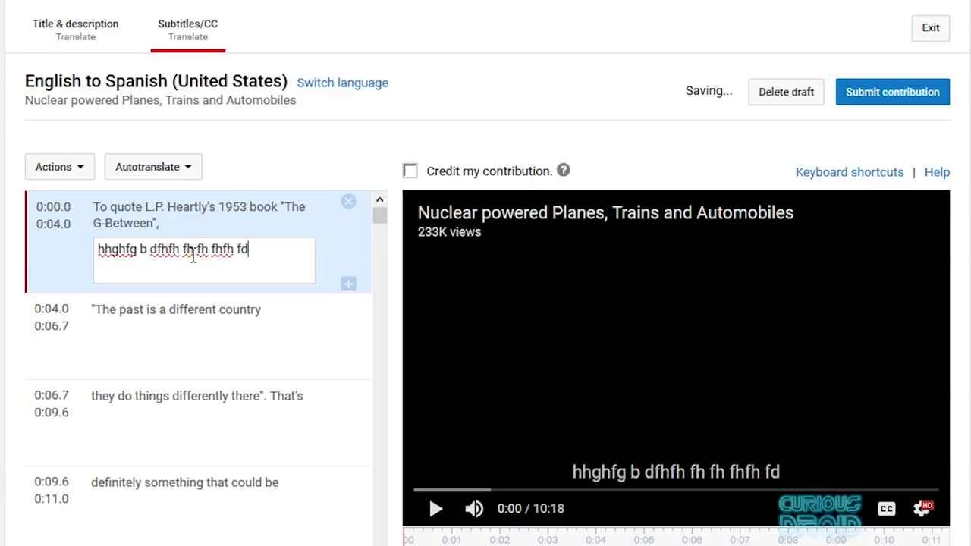
pyautogui.press('BackSpace')
pyautogui.press('BackSpace')
pyautogui.press('BackSpace')
pyautogui.press('BackSpace')
pyautogui.press('BackSpace')
pyautogui.press('BackSpace')
pyautogui.press('BackSpace')
pyautogui.press('BackSpace')
pyautogui.press('BackSpace')
pyautogui.press('BackSpace')
pyautogui.press('BackSpace')
pyautogui.press('BackSpace')
pyautogui.press('BackSpace')
pyautogui.press('BackSpace')
pyautogui.press('BackSpace')
pyautogui.press('BackSpace')
pyautogui.press('BackSpace')
pyautogui.press('BackSpace')
pyautogui.press('BackSpace')
pyautogui.press('BackSpace')
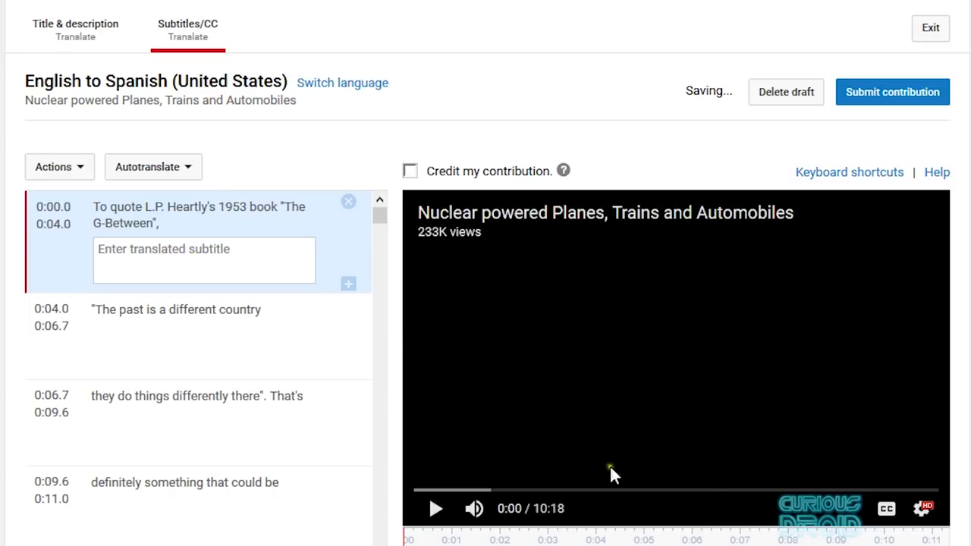
pyautogui.write('gfhfghfghhghgh')
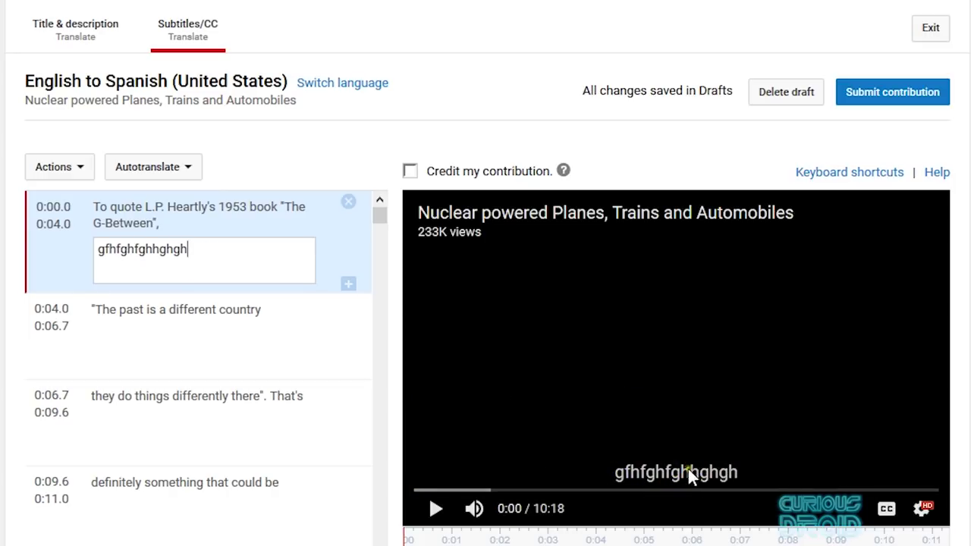
pyautogui.moveTo(210, 251); pyautogui.dragTo(33, 258)
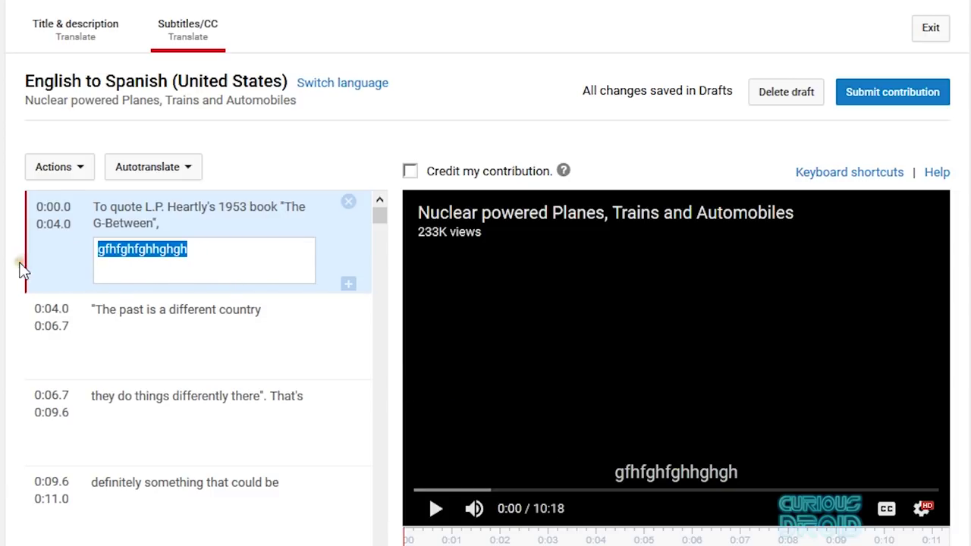
pyautogui.press('BackSpace')
# Machine-translate all captions into Spanish and inspect the first translated rows, up to 0:09.6
pyautogui.click(189, 168)
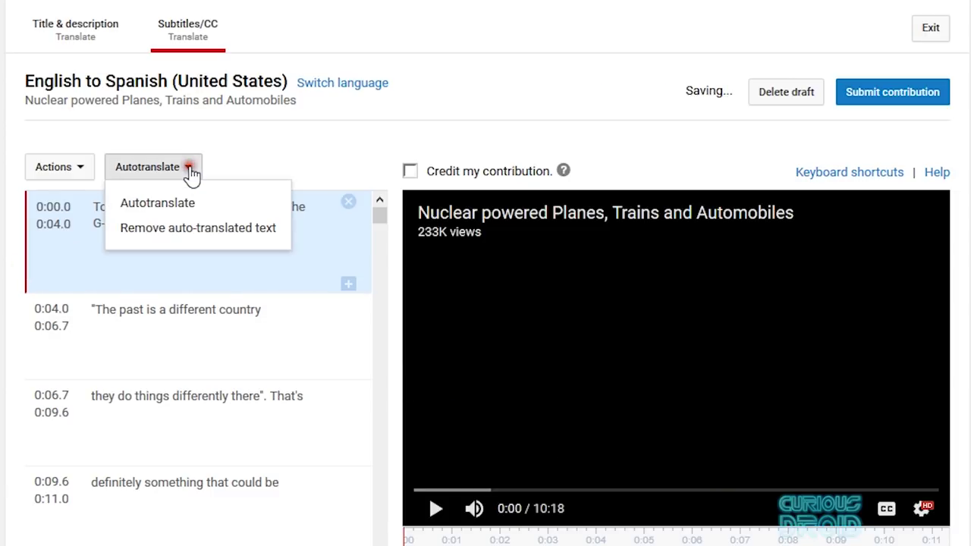
pyautogui.click(175, 205)
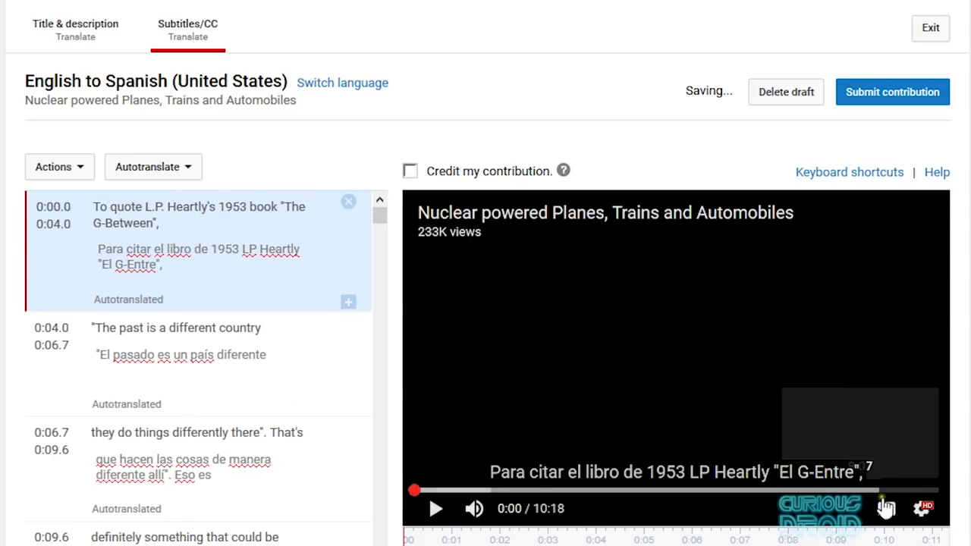
pyautogui.click(288, 356)
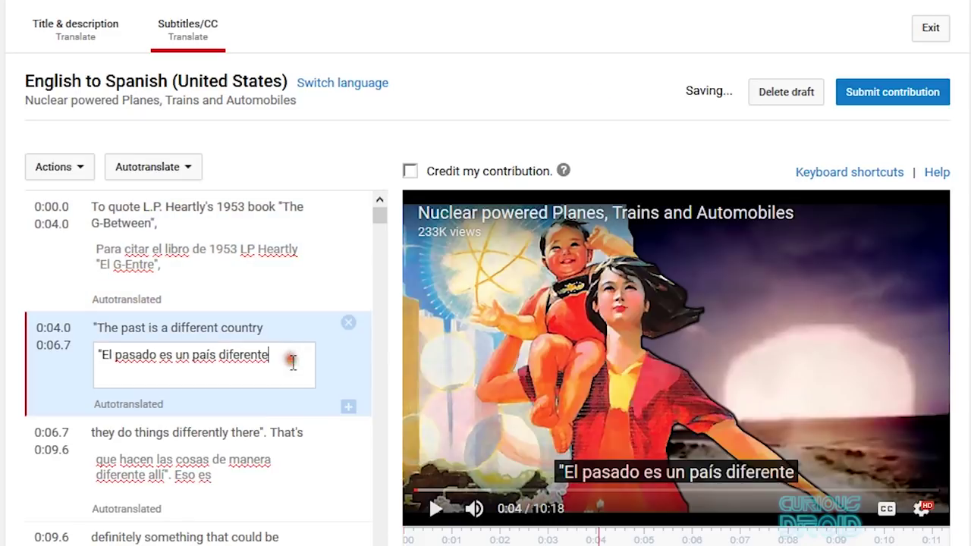
pyautogui.click(293, 461)
pyautogui.click(271, 538)
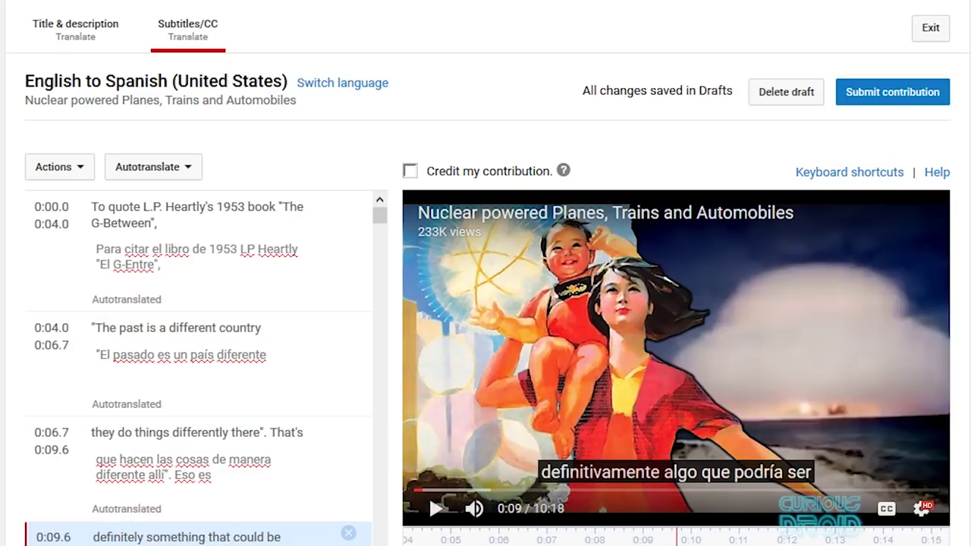
# Review the remaining auto-translated rows, then remove all auto-translated caption text
pyautogui.scroll(-5, 385, 239)
pyautogui.moveTo(385, 239); pyautogui.dragTo(384, 543)
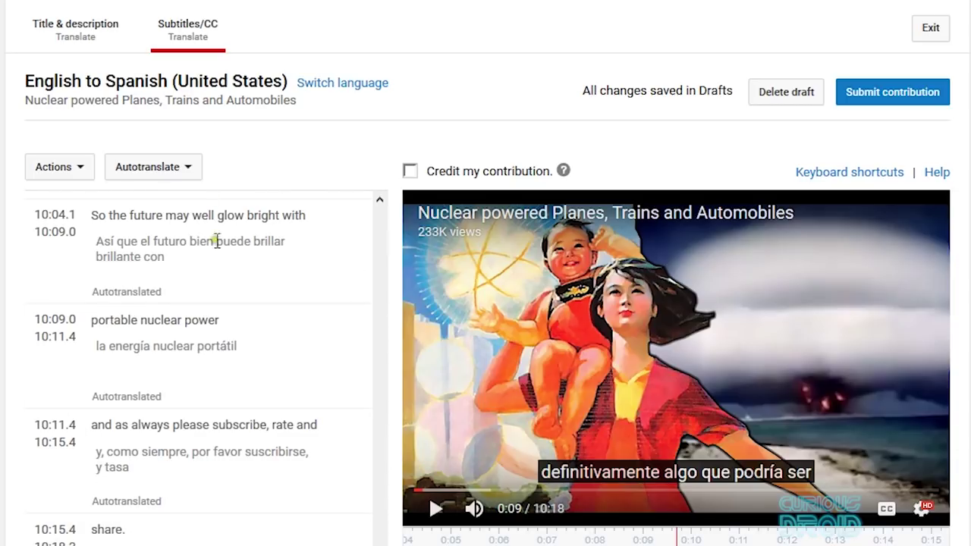
pyautogui.moveTo(379, 540); pyautogui.dragTo(364, 195)
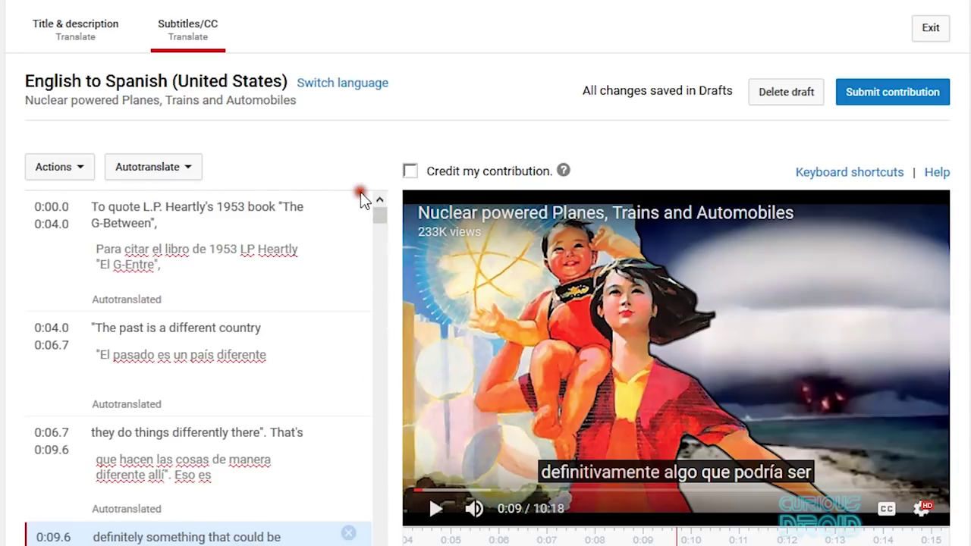
pyautogui.click(190, 170)
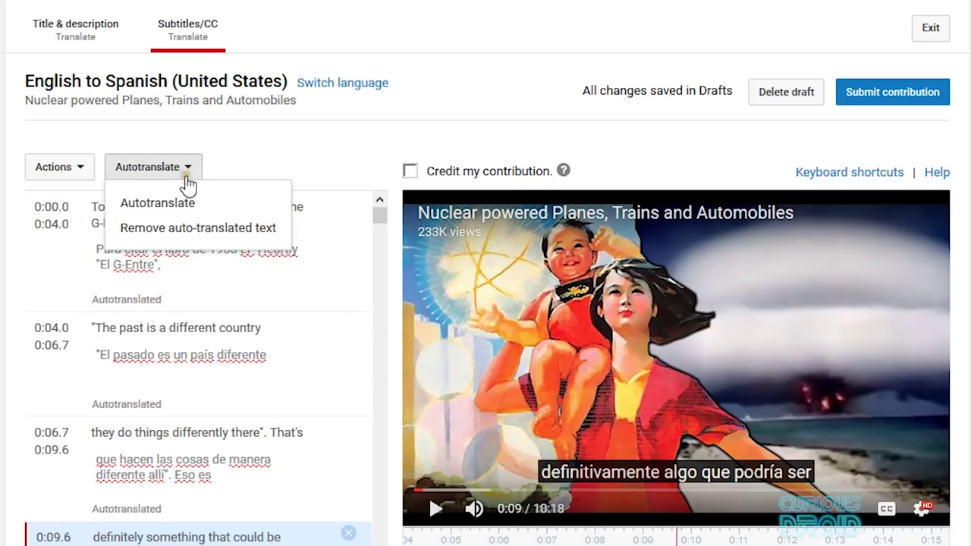
pyautogui.click(182, 227)
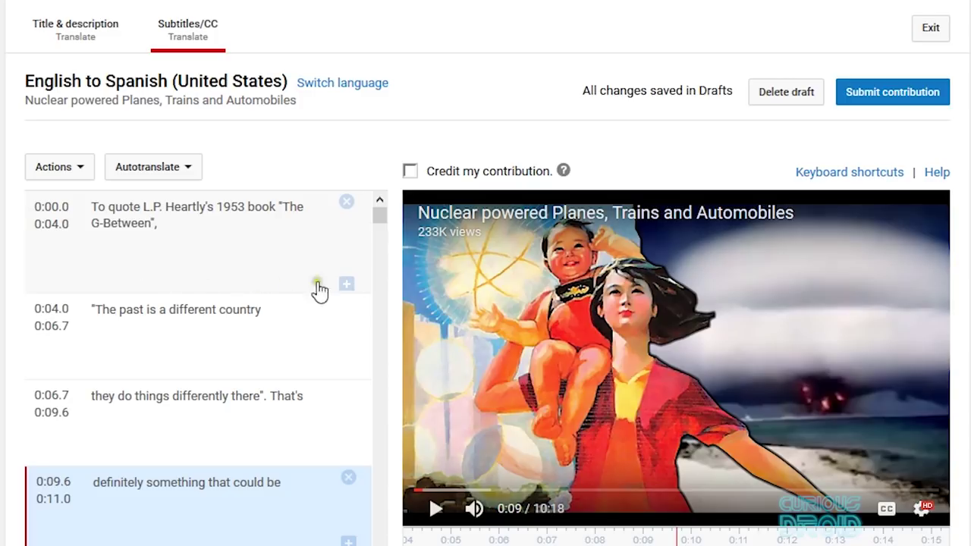
# Turn 'Credit my contribution' on and back off, then go to the Title & description translation view
pyautogui.click(411, 172)
pyautogui.click(411, 173)
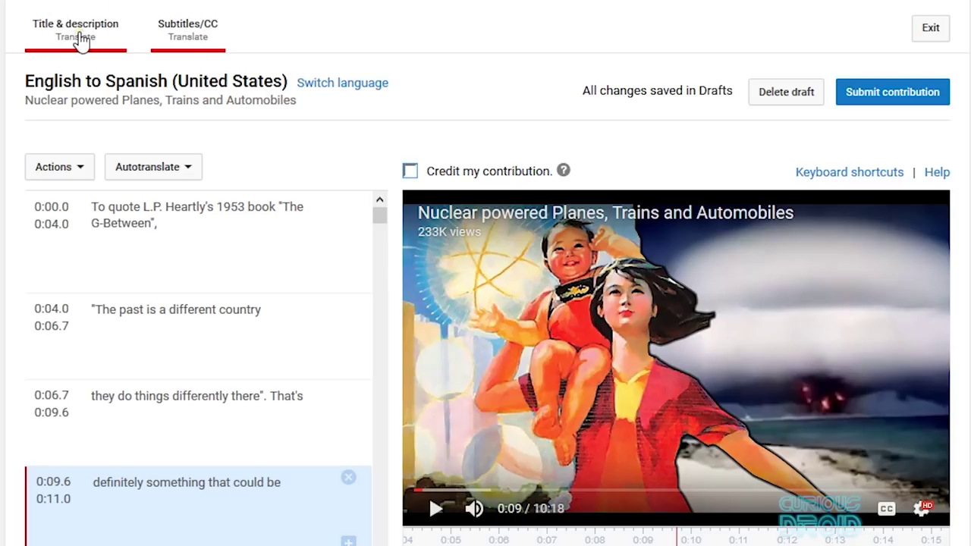
pyautogui.click(82, 41)
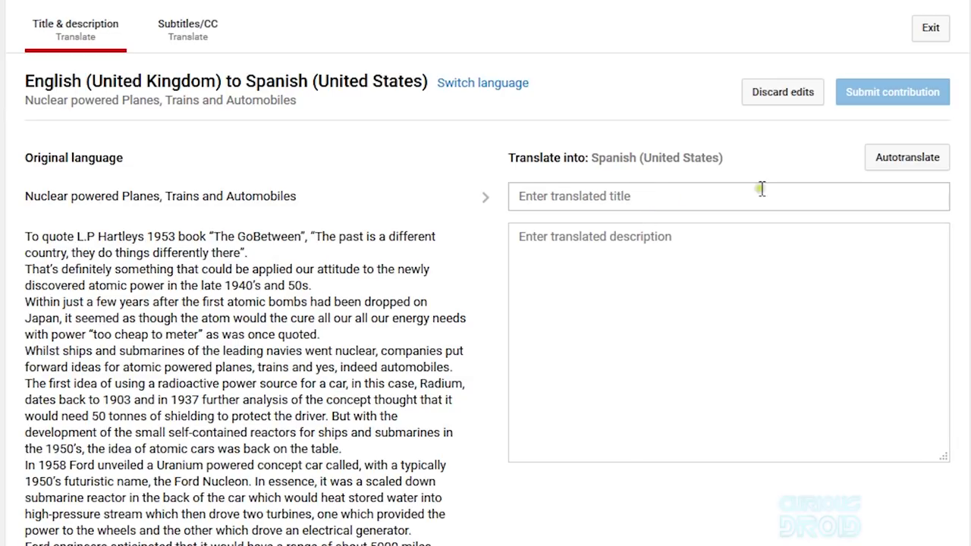
# Auto-translate the title and description into Spanish, clearing and regenerating the Spanish title
pyautogui.click(916, 164)
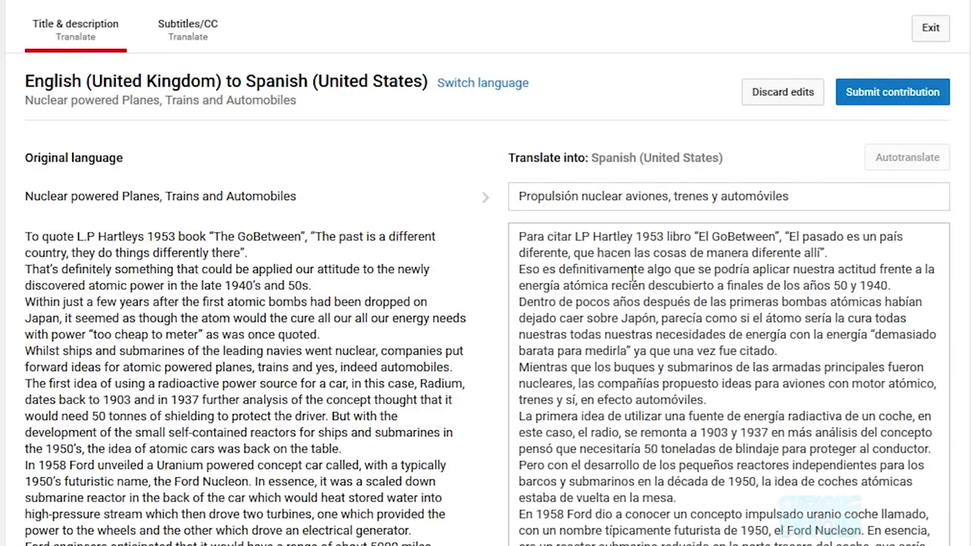
pyautogui.moveTo(797, 199); pyautogui.dragTo(506, 194)
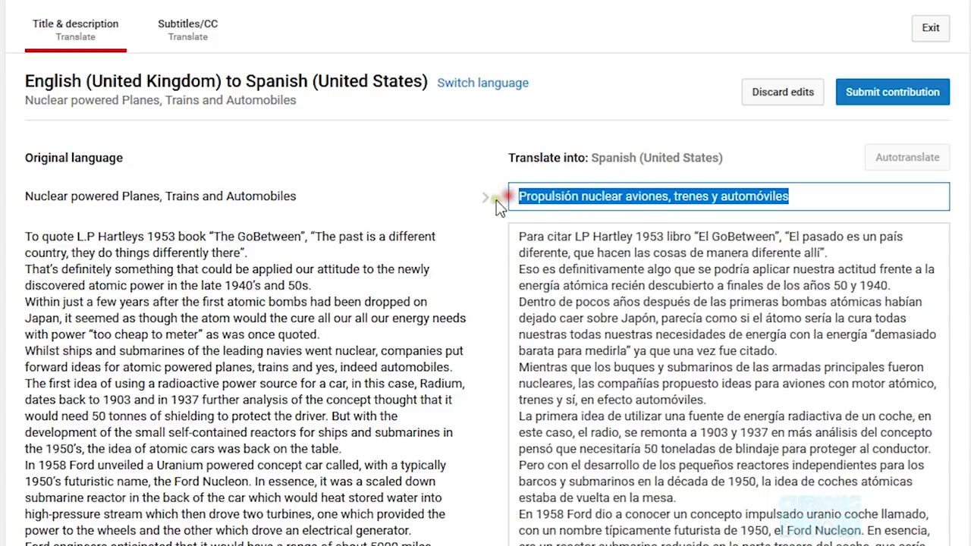
pyautogui.press('BackSpace')
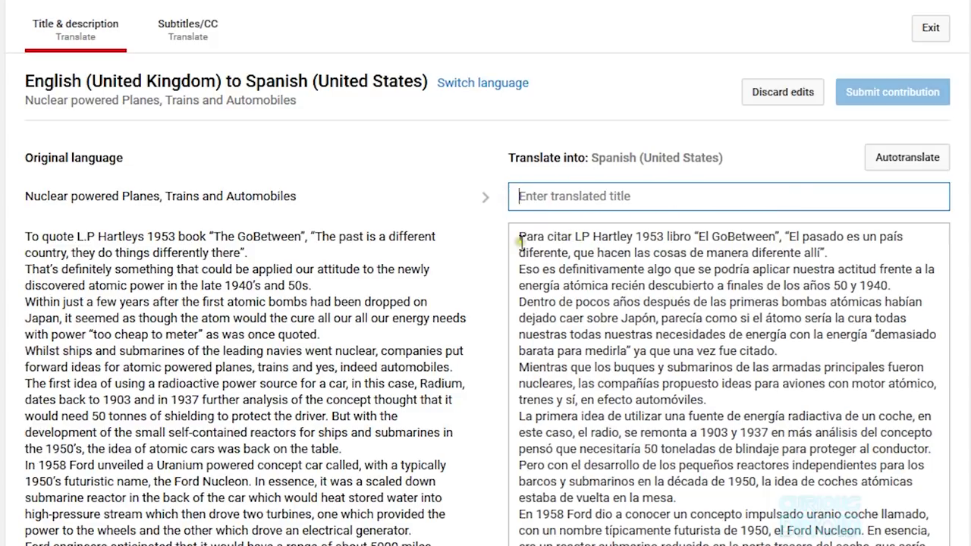
pyautogui.click(900, 162)
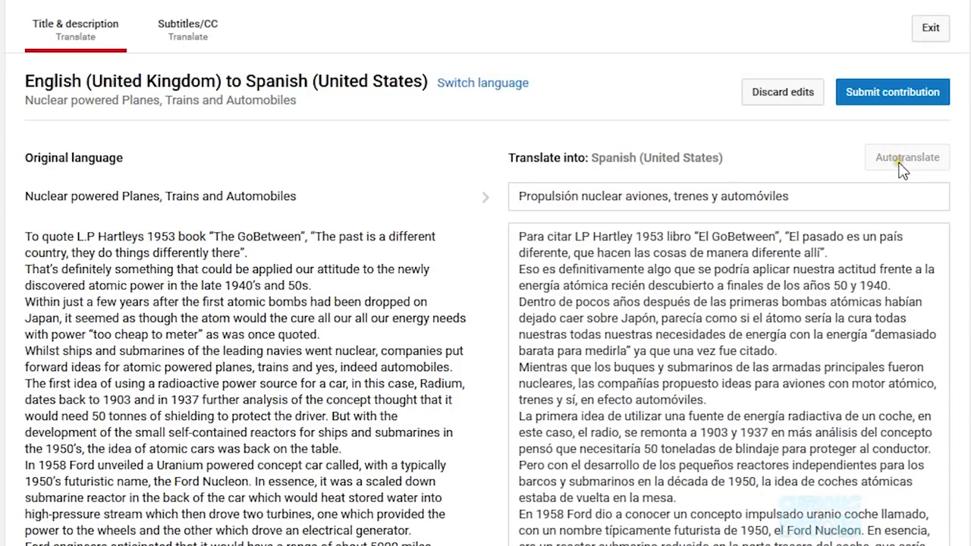
# Submit, delete the description paragraphs from 'Estos serían' to 'en ese momento', and resubmit
pyautogui.click(894, 102)
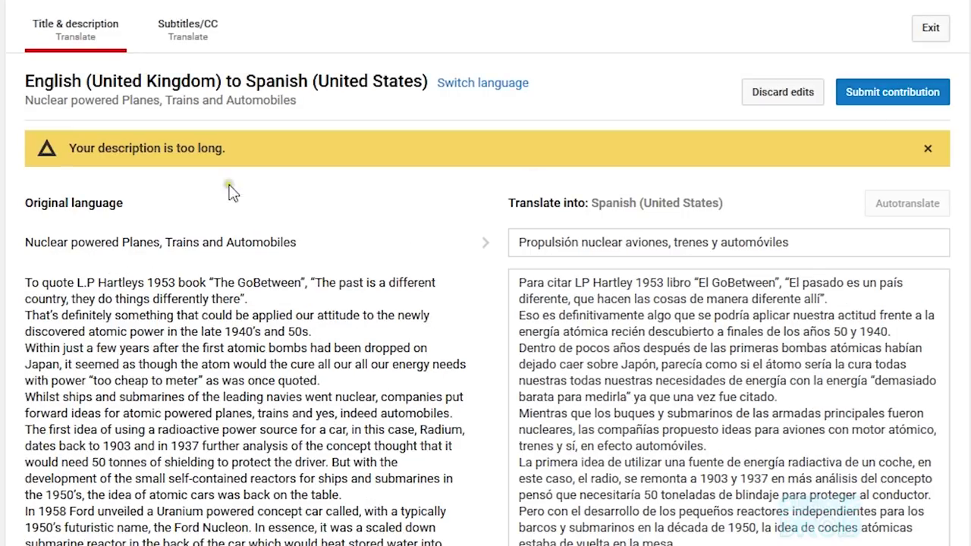
pyautogui.scroll(-10, 604, 524)
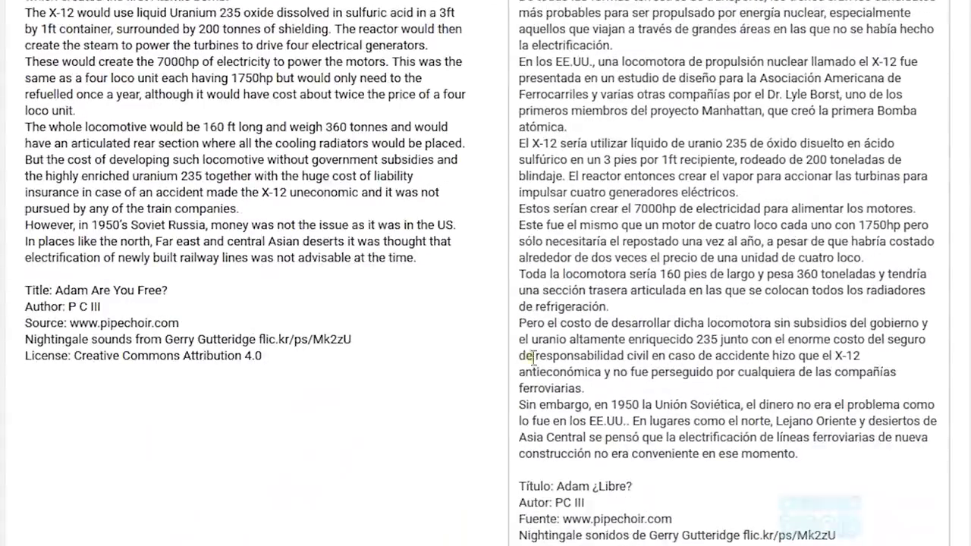
pyautogui.moveTo(520, 209); pyautogui.dragTo(828, 472)
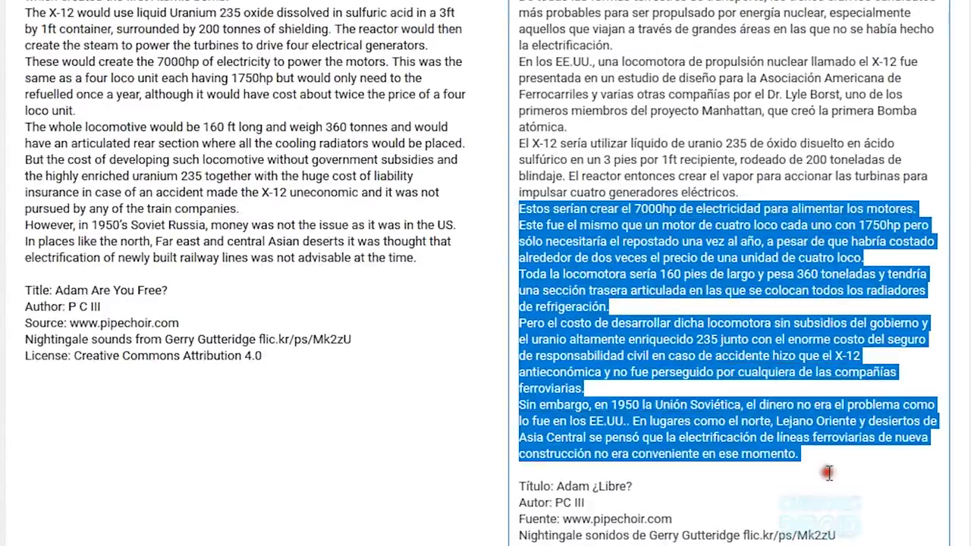
pyautogui.press('Delete')
pyautogui.scroll(10, 819, 448)
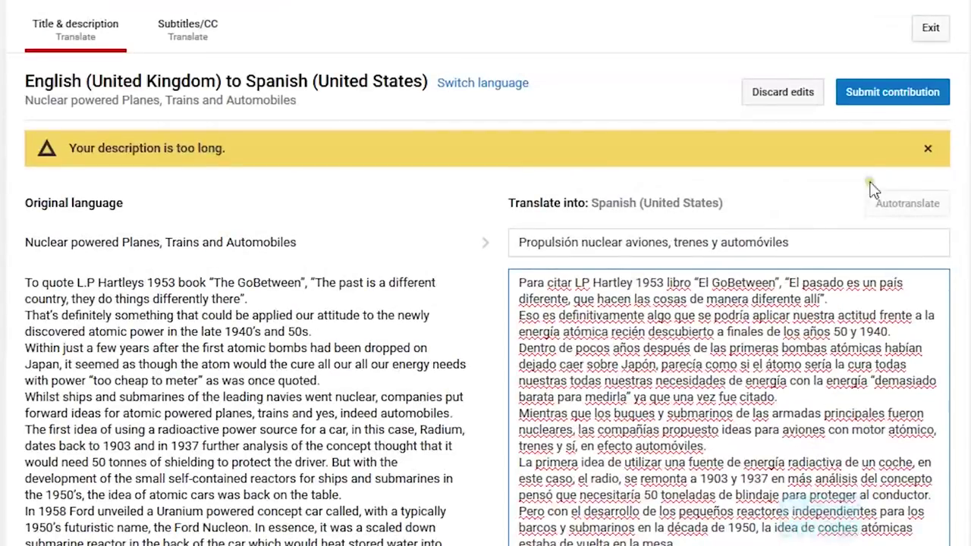
pyautogui.click(869, 94)
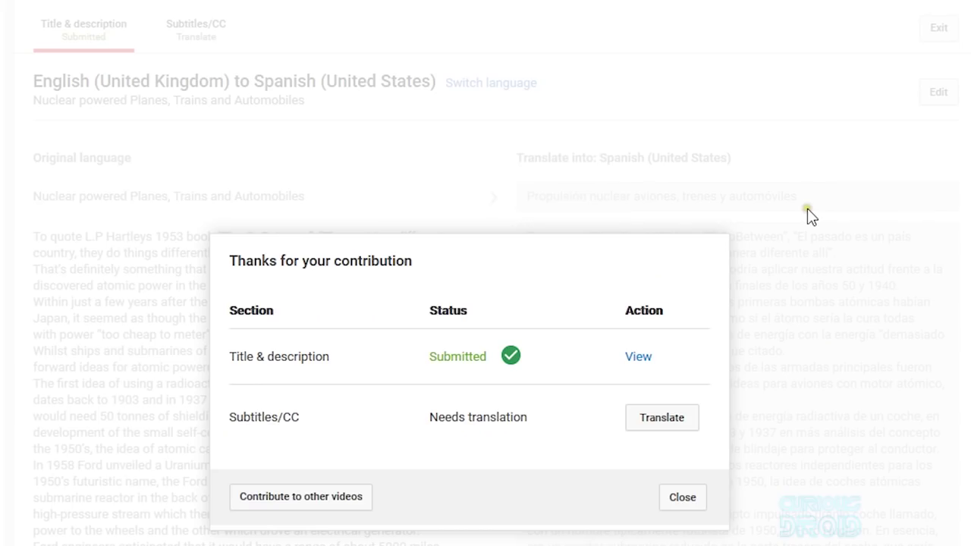